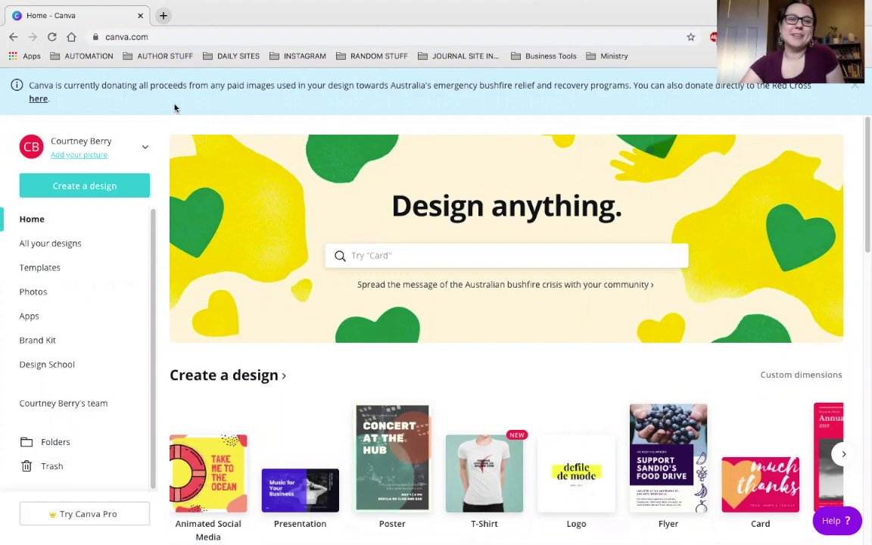
Bring up the Create a design choices and check, then dismiss, the Custom size options
{"action": "left_click", "coordinate": [166, 37]}
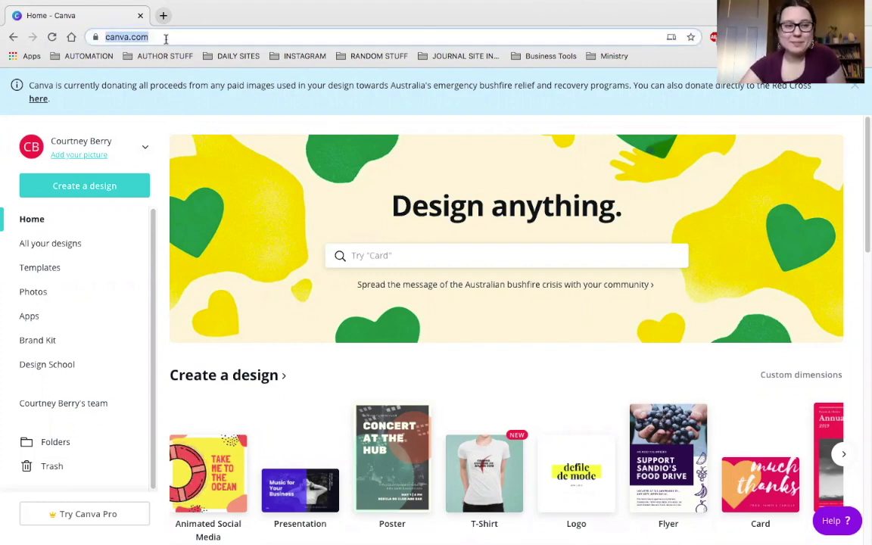
{"action": "left_click", "coordinate": [106, 191]}
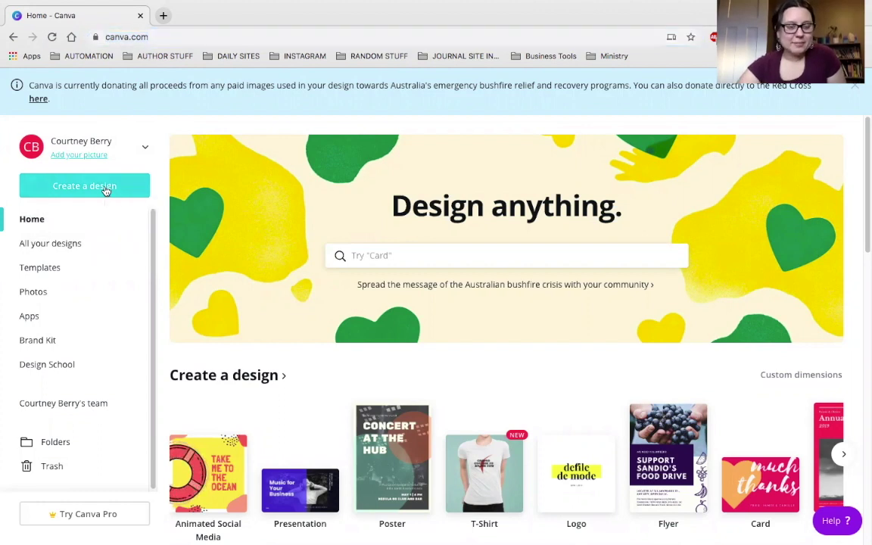
{"action": "left_click", "coordinate": [106, 190]}
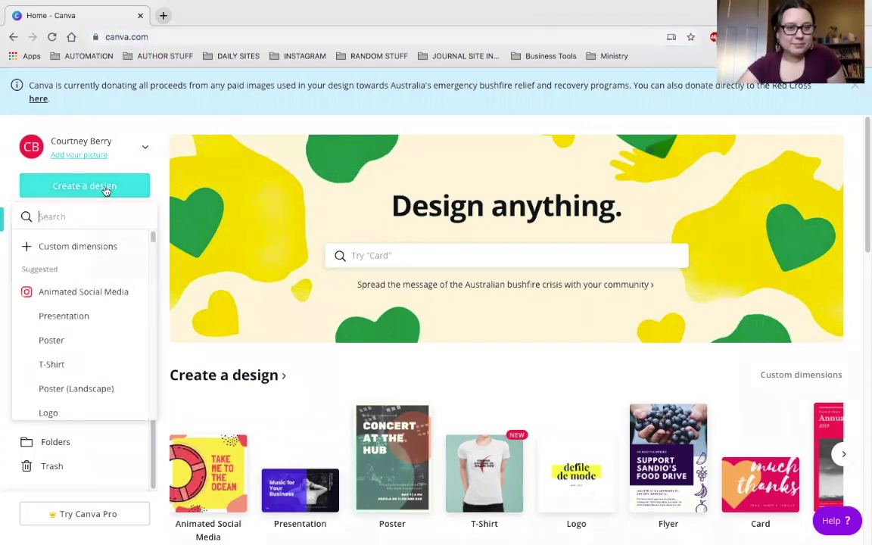
{"action": "left_click", "coordinate": [90, 250]}
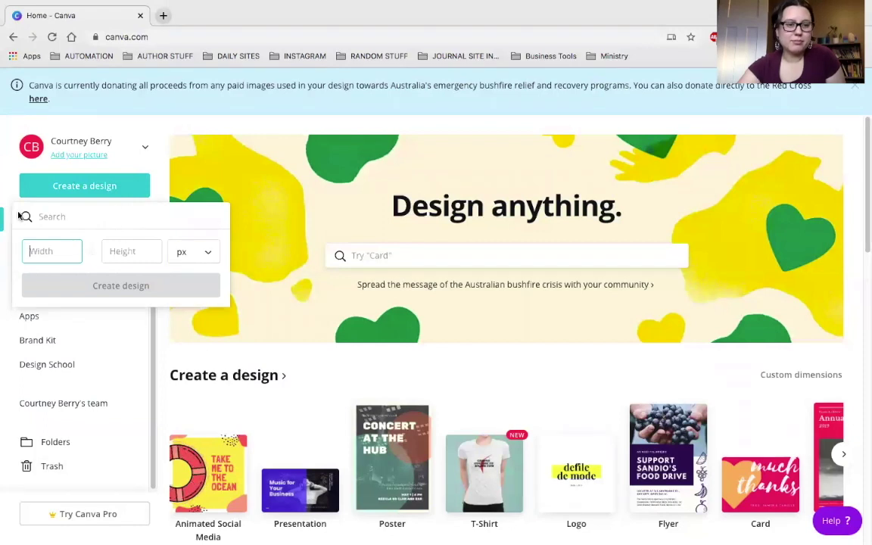
{"action": "left_click", "coordinate": [159, 174]}
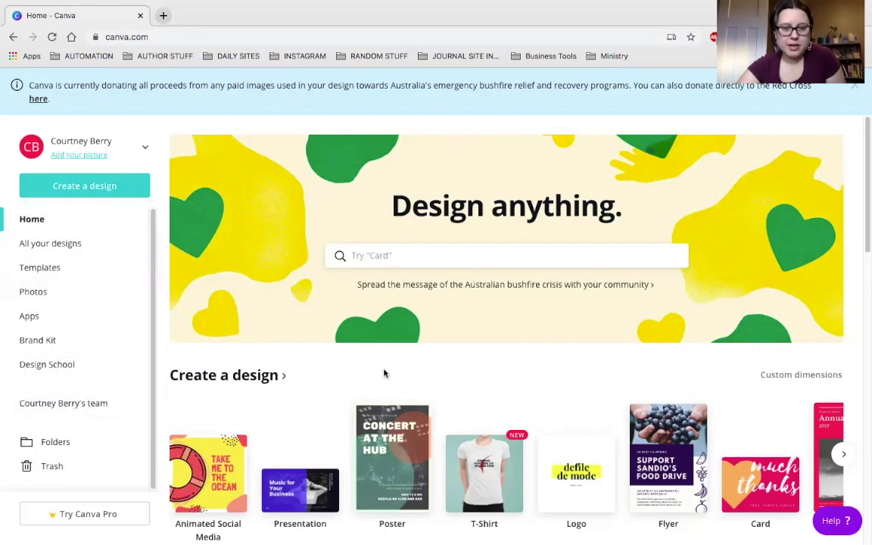
Browse the home page and start a new Logo design
{"action": "scroll", "coordinate": [863, 274], "scroll_direction": "down", "scroll_amount": 1}
{"action": "scroll", "coordinate": [862, 274], "scroll_direction": "down", "scroll_amount": 5}
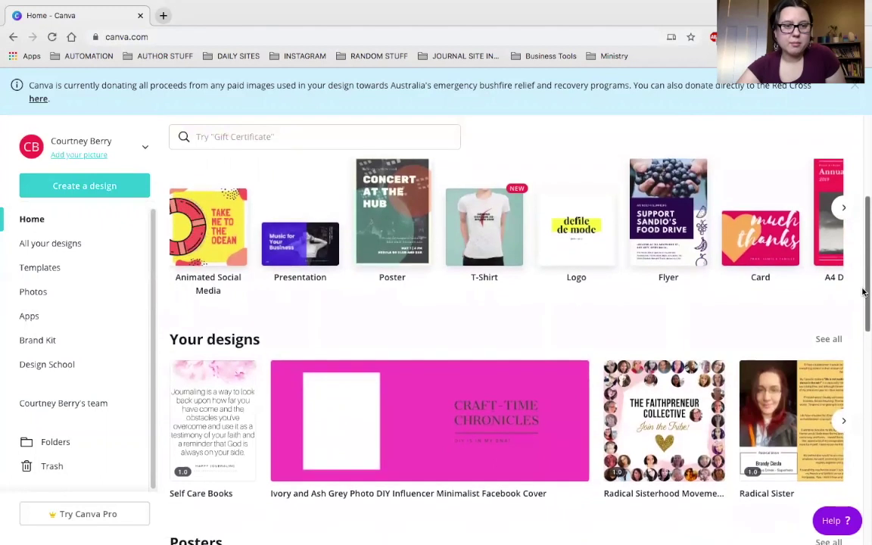
{"action": "scroll", "coordinate": [864, 290], "scroll_direction": "up", "scroll_amount": 2}
{"action": "scroll", "coordinate": [864, 230], "scroll_direction": "up", "scroll_amount": 3}
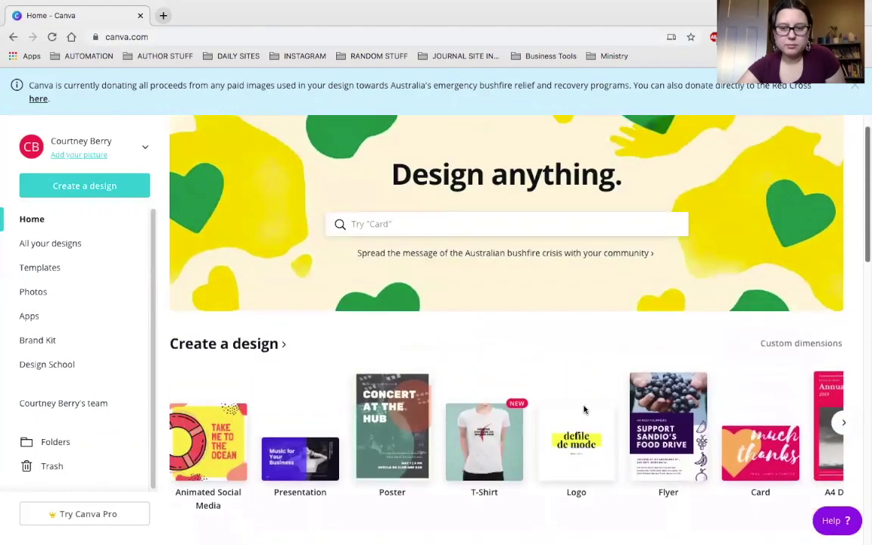
{"action": "left_click", "coordinate": [560, 460]}
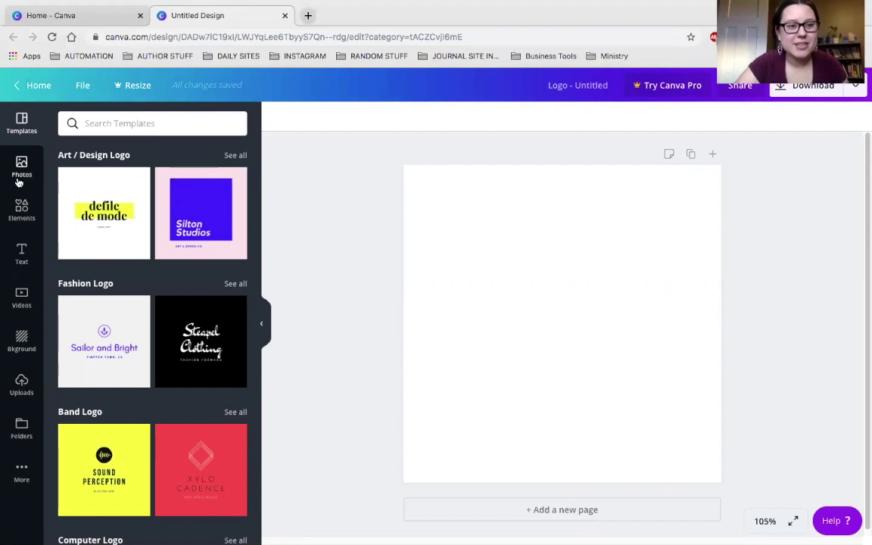
Search the Elements library for 'alphabet photoframe'
{"action": "left_click", "coordinate": [21, 216]}
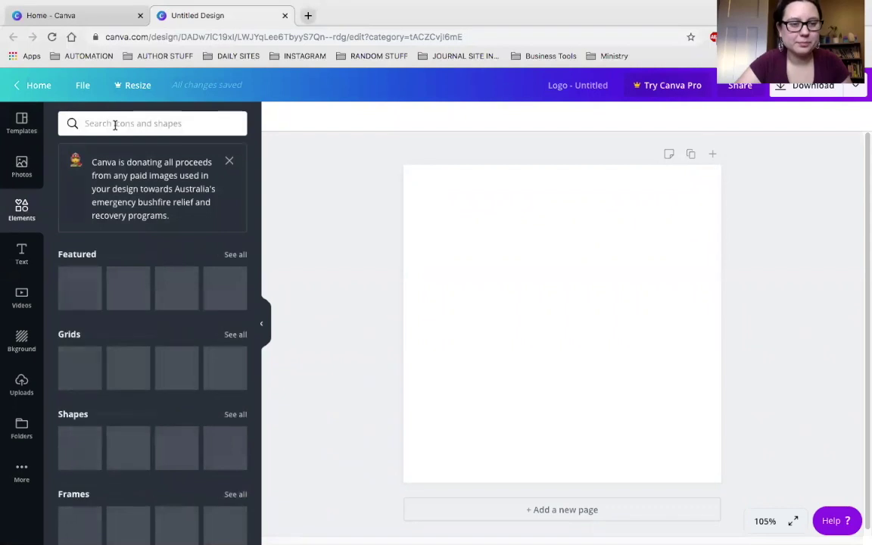
{"action": "left_click", "coordinate": [115, 125]}
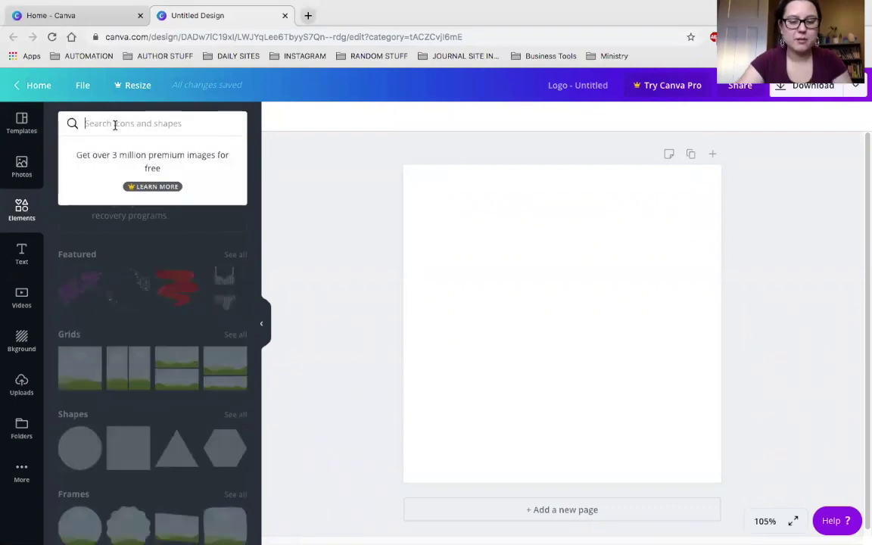
{"action": "type", "text": "alphabet"}
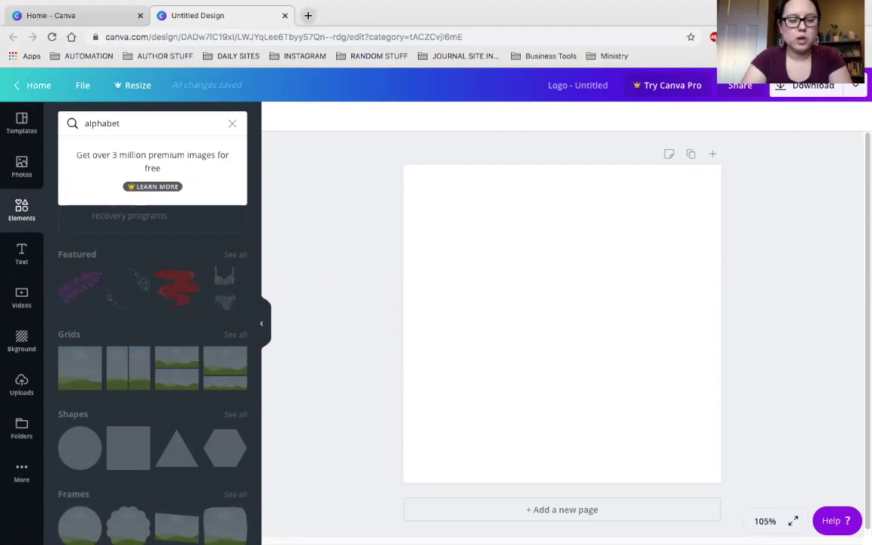
{"action": "type", "text": " photoframe"}
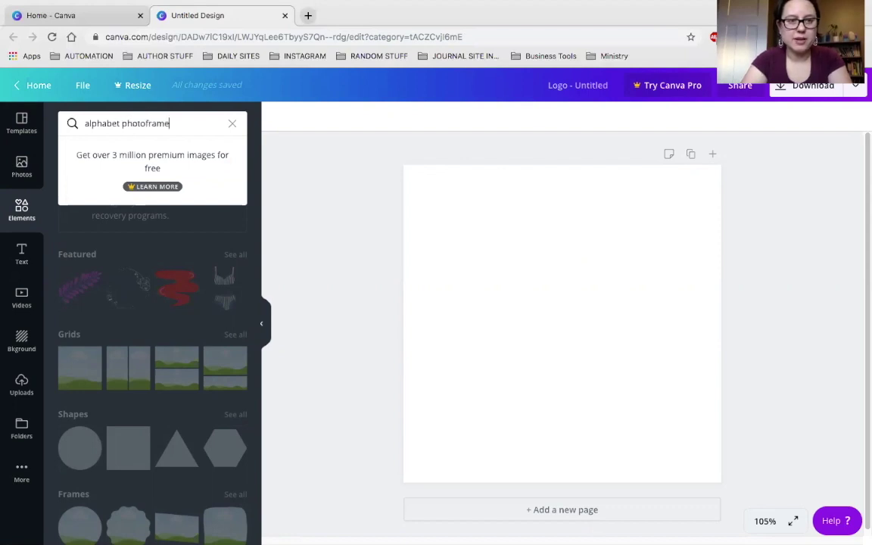
{"action": "key", "text": "Return"}
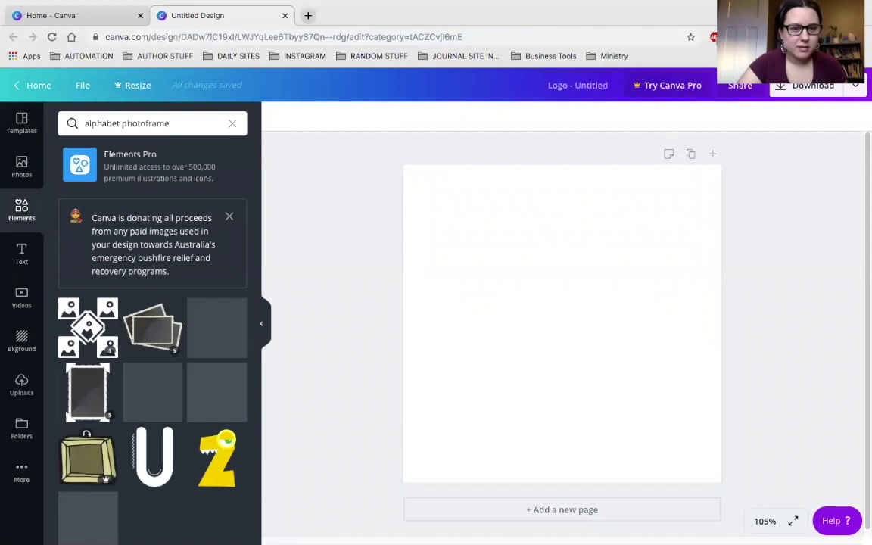
Change the element search to 'alphabet photo' and run it again
{"action": "double_click", "coordinate": [128, 123]}
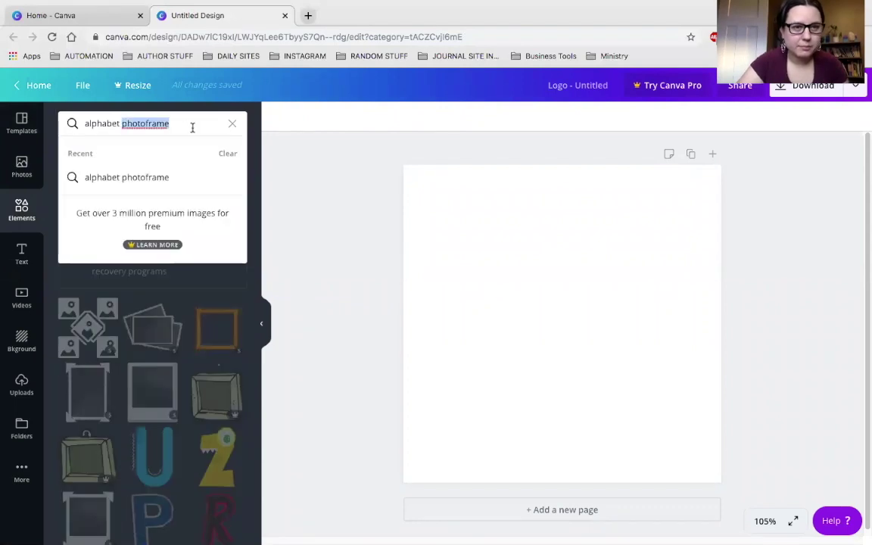
{"action": "type", "text": "photo"}
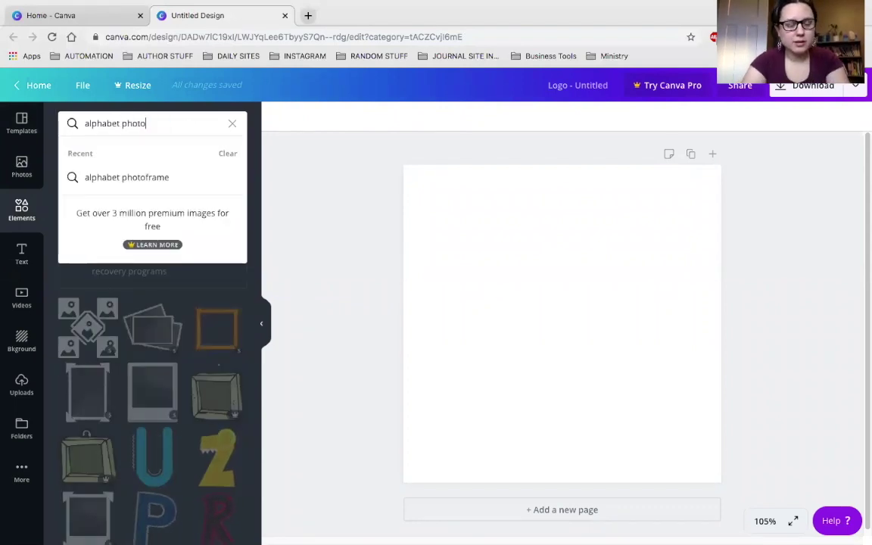
{"action": "key", "text": "Return"}
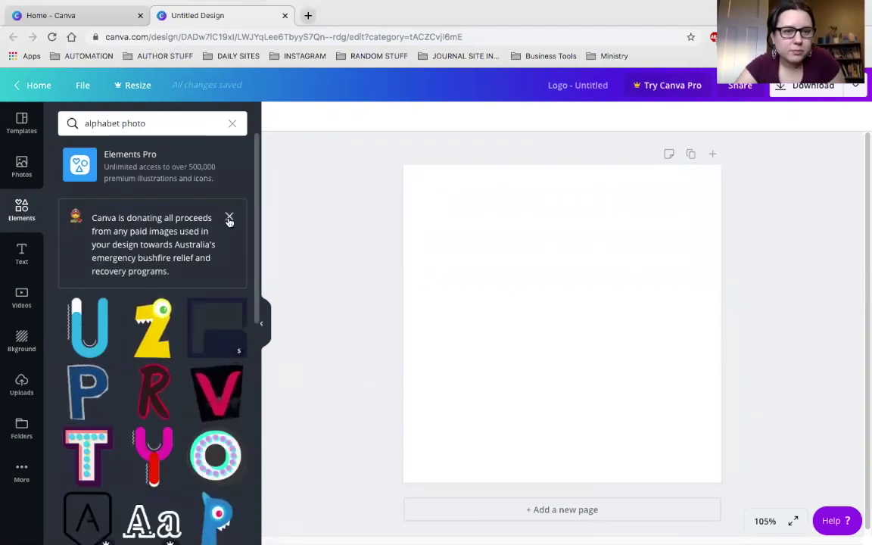
{"action": "left_click", "coordinate": [170, 121]}
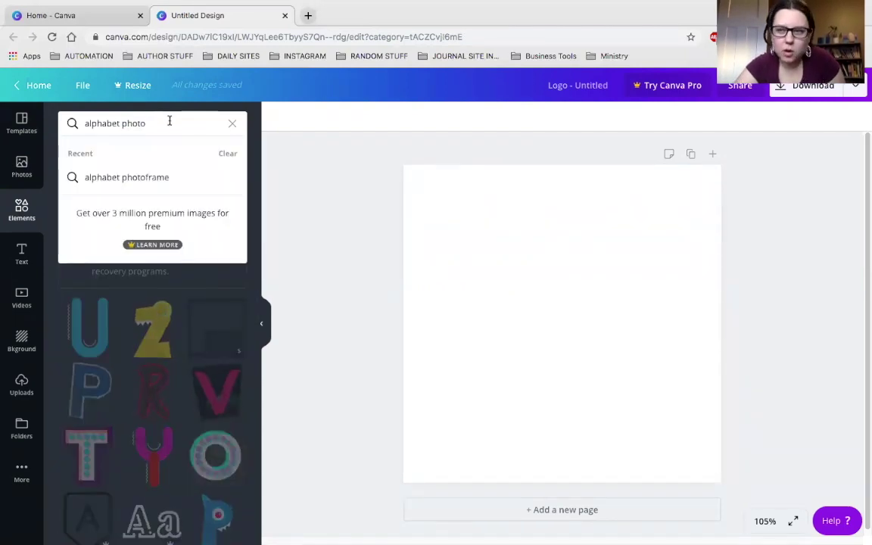
{"action": "key", "text": "BackSpace"}
{"action": "key", "text": "BackSpace"}
{"action": "key", "text": "BackSpace"}
{"action": "key", "text": "BackSpace"}
{"action": "key", "text": "BackSpace"}
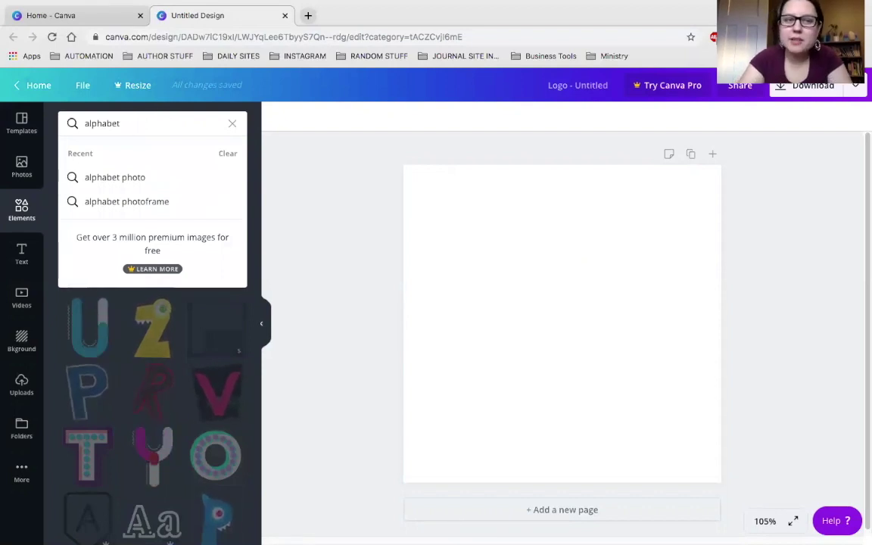
{"action": "type", "text": "p"}
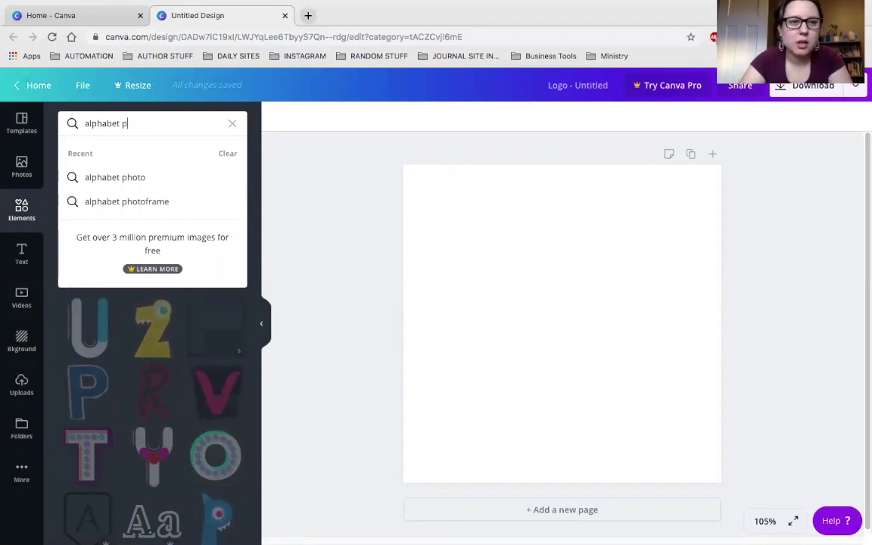
{"action": "type", "text": "hoto"}
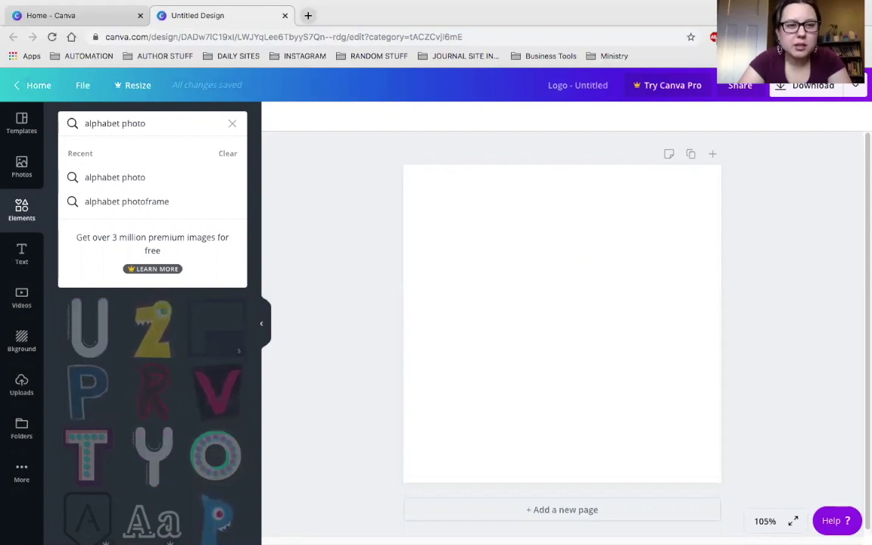
{"action": "key", "text": "Return"}
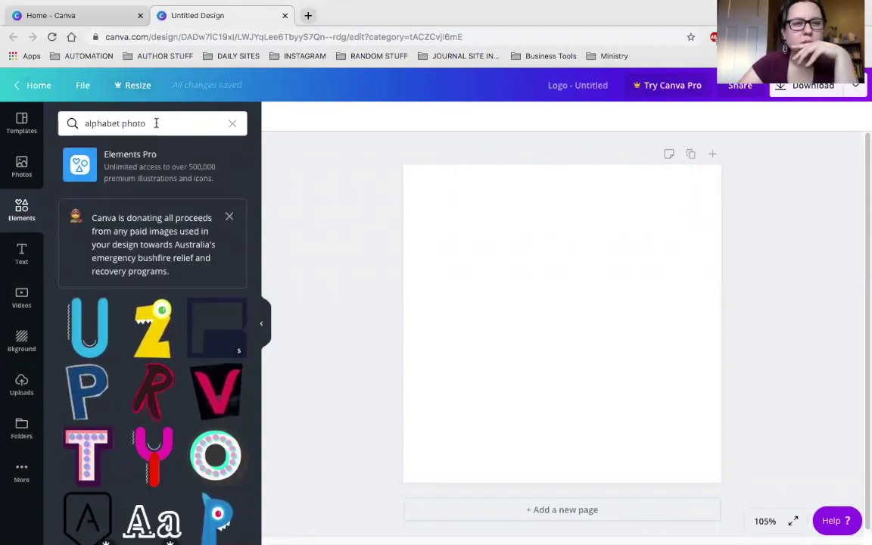
Search elements for 'letter A' and view a result's details
{"action": "left_click_drag", "start_coordinate": [156, 123], "coordinate": [68, 123]}
{"action": "key", "text": "BackSpace"}
{"action": "type", "text": "letter A"}
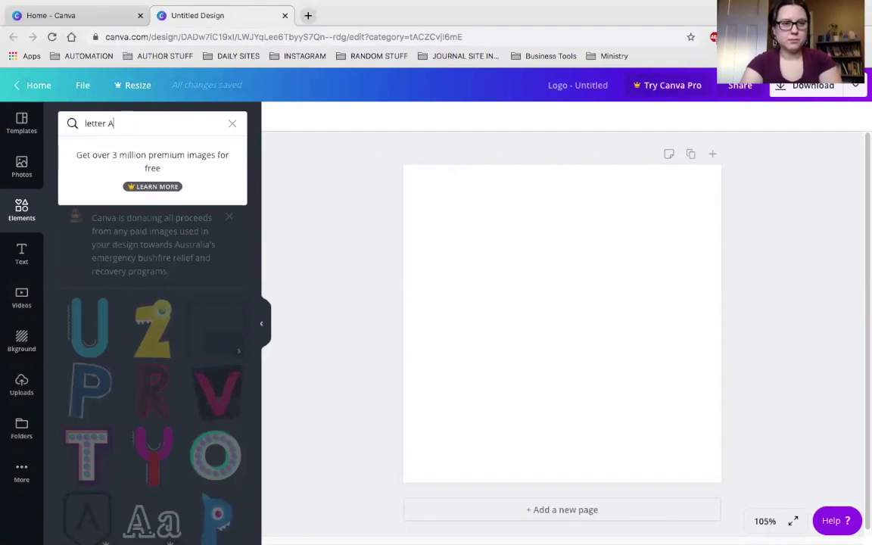
{"action": "key", "text": "Return"}
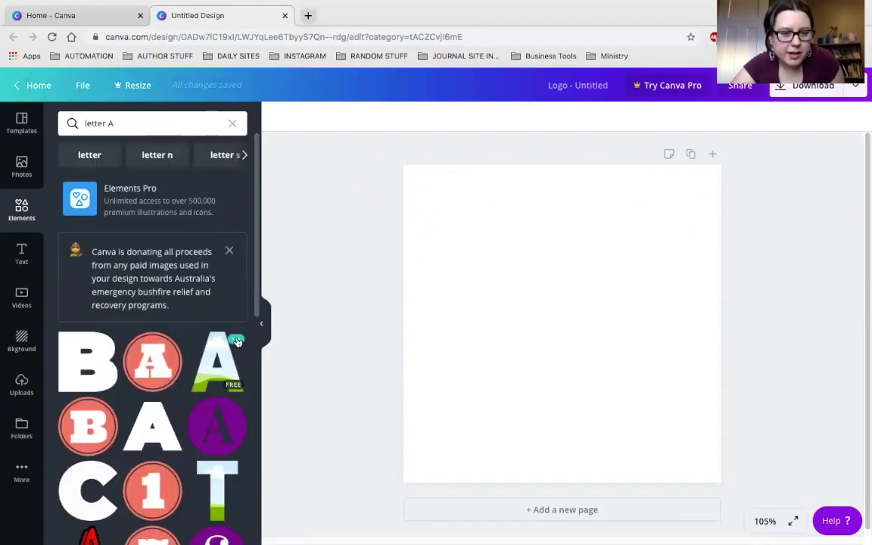
{"action": "left_click", "coordinate": [237, 341]}
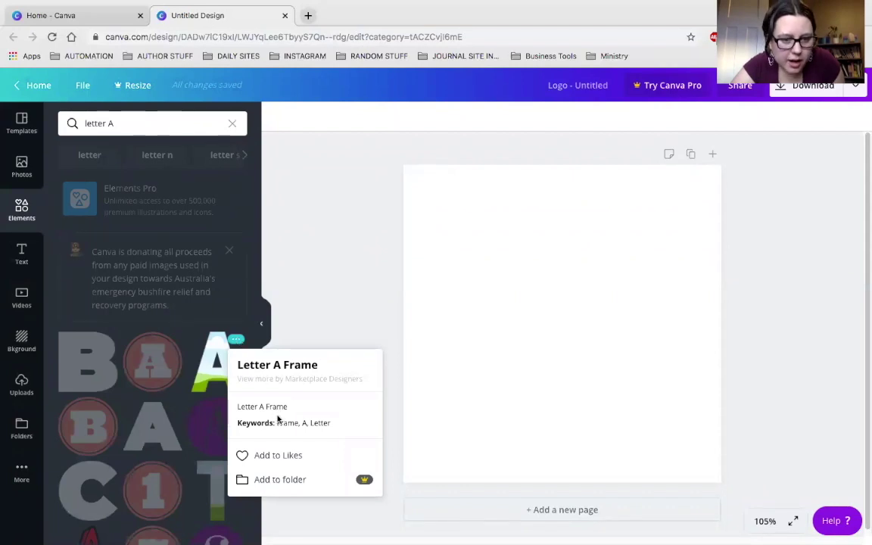
{"action": "left_click", "coordinate": [133, 124]}
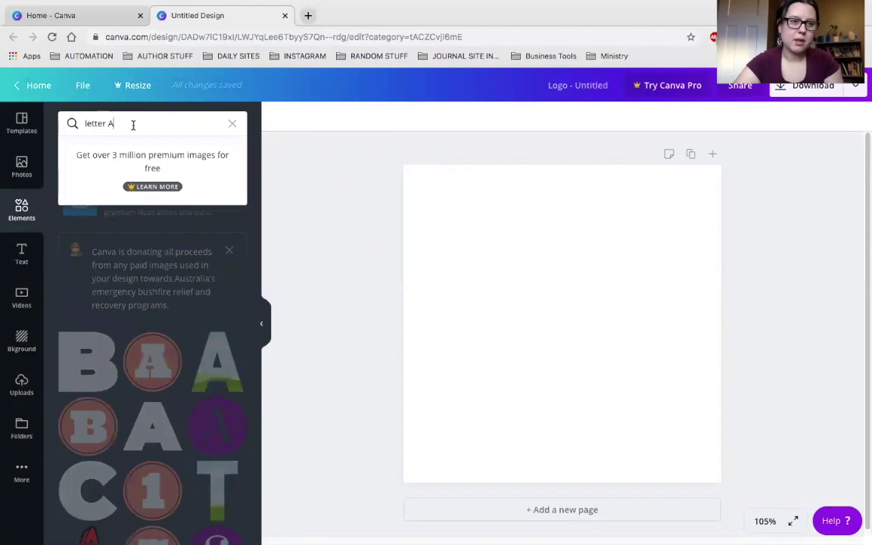
Search elements for 'alphabet frame'
{"action": "type", "text": "alphrab"}
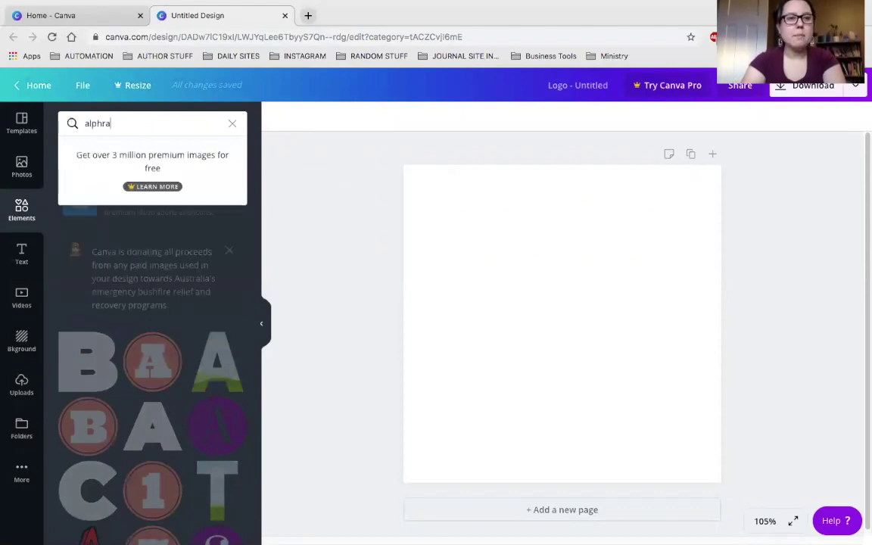
{"action": "key", "text": "BackSpace"}
{"action": "key", "text": "BackSpace"}
{"action": "key", "text": "BackSpace"}
{"action": "type", "text": "abet frame"}
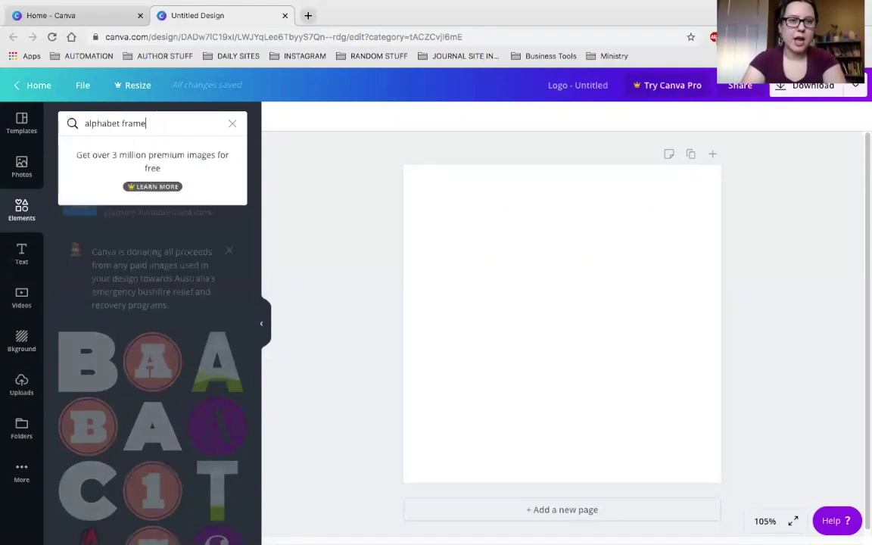
{"action": "key", "text": "Return"}
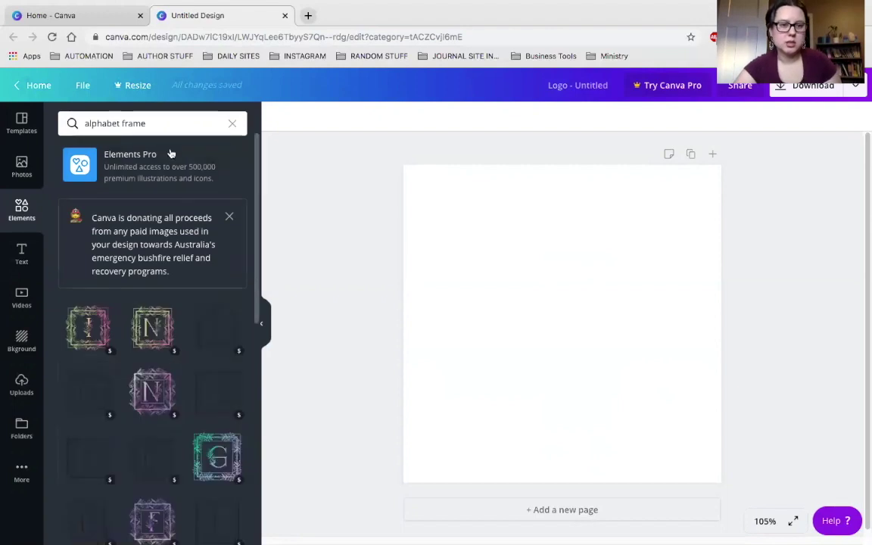
Replace the query with 'Alphabet' and run the search
{"action": "left_click", "coordinate": [210, 123]}
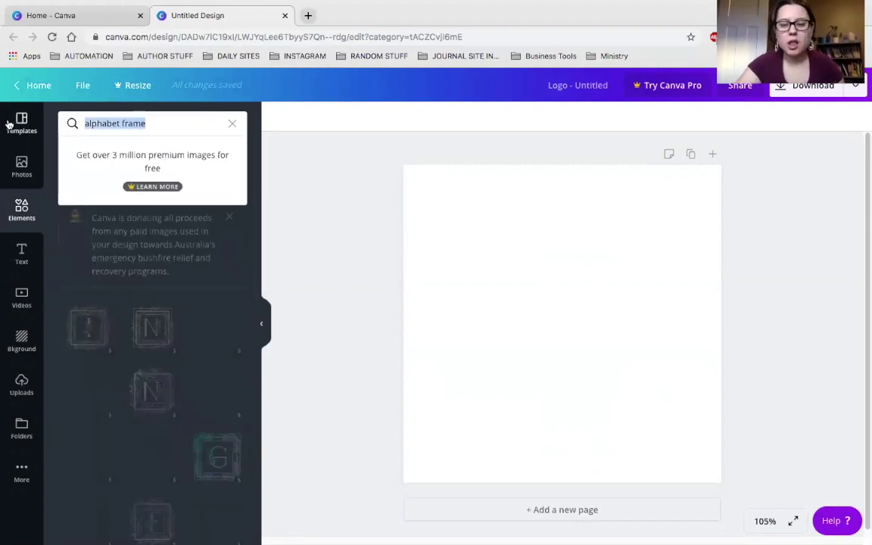
{"action": "key", "text": "BackSpace"}
{"action": "type", "text": "albph"}
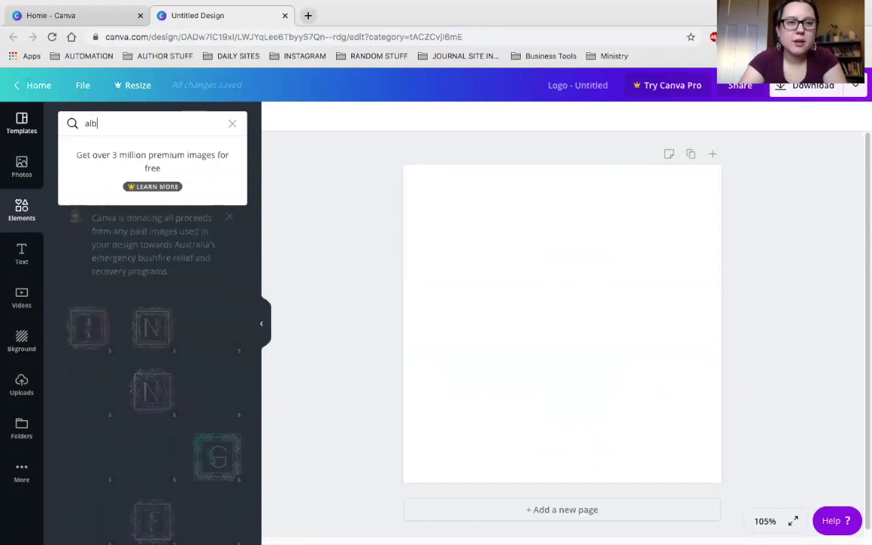
{"action": "key", "text": "BackSpace"}
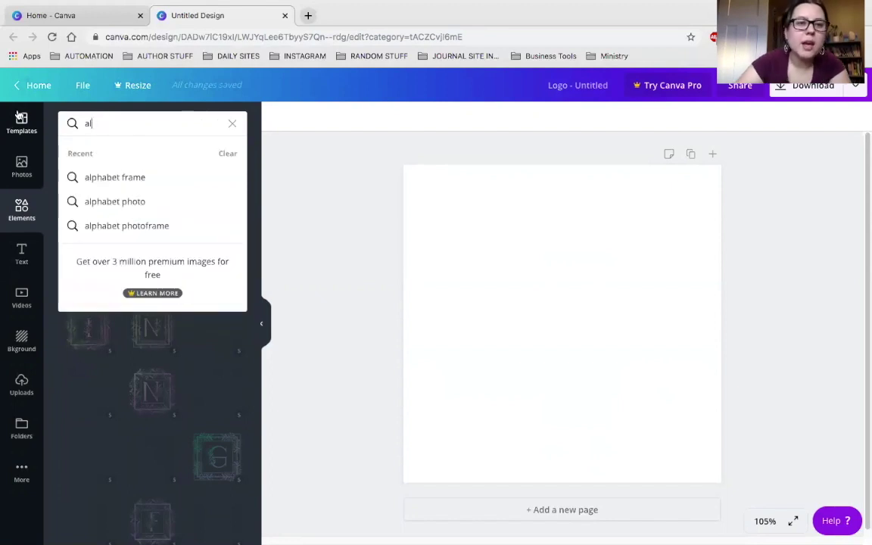
{"action": "key", "text": "BackSpace"}
{"action": "key", "text": "BackSpace"}
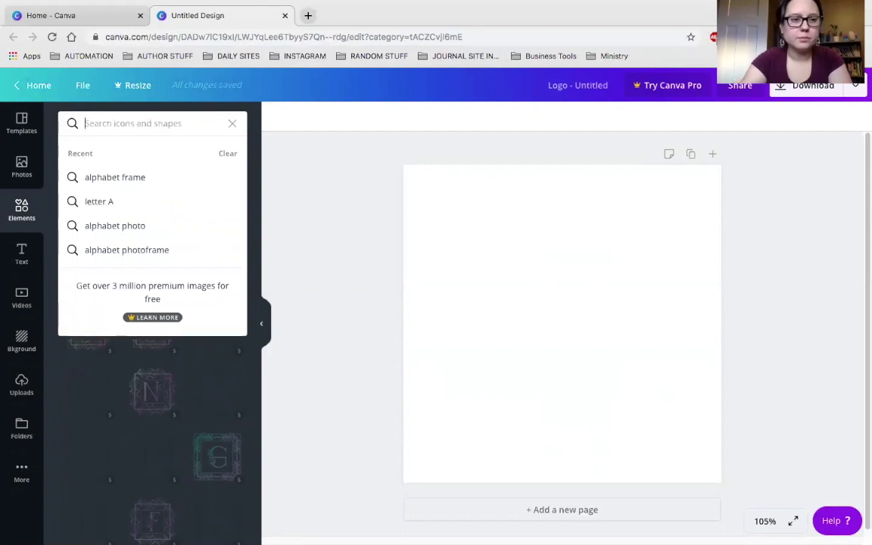
{"action": "type", "text": "A"}
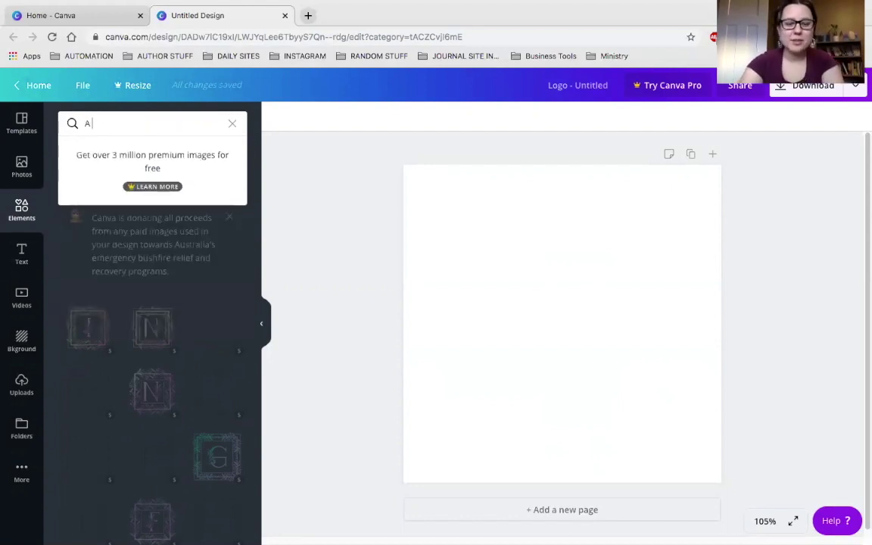
{"action": "type", "text": " ph"}
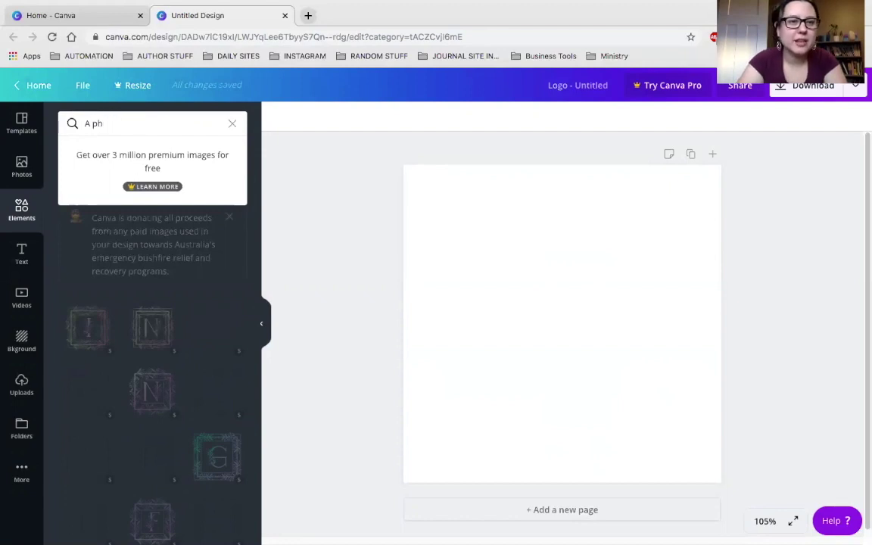
{"action": "type", "text": "otohoto"}
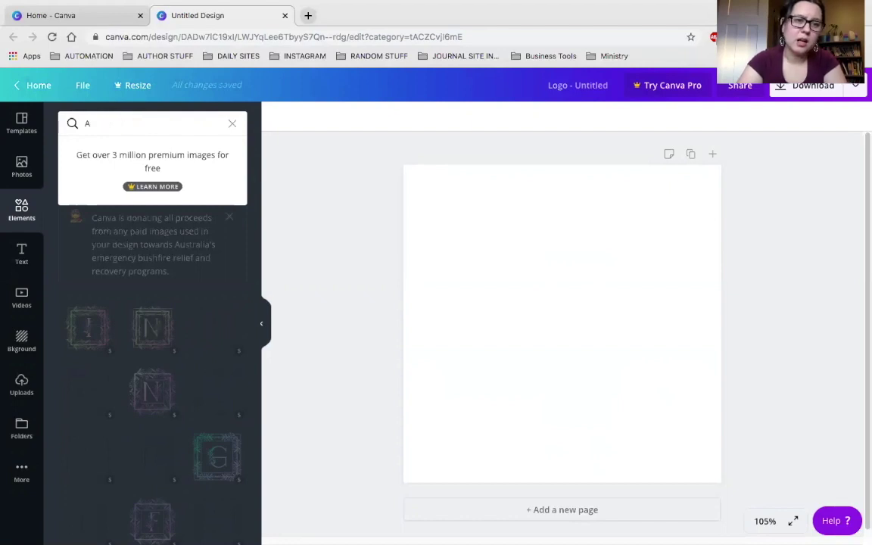
{"action": "type", "text": "lphabet"}
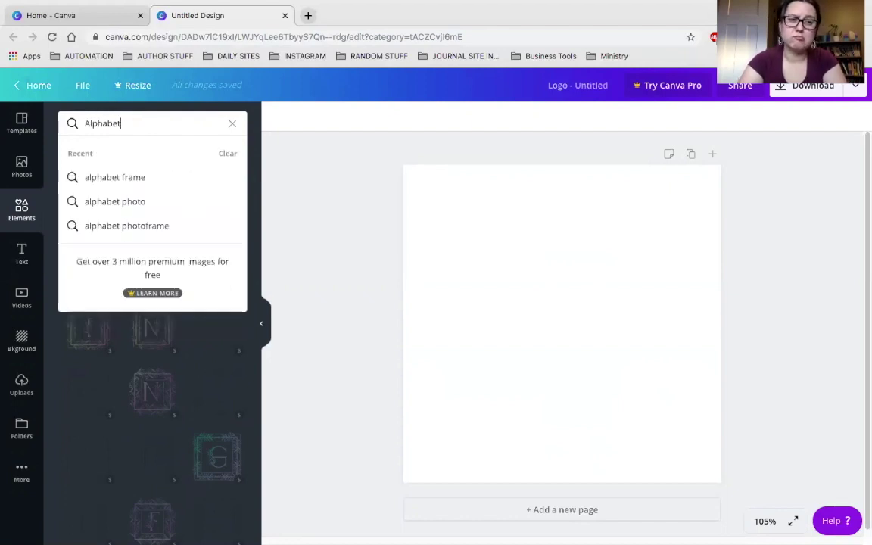
{"action": "key", "text": "Return"}
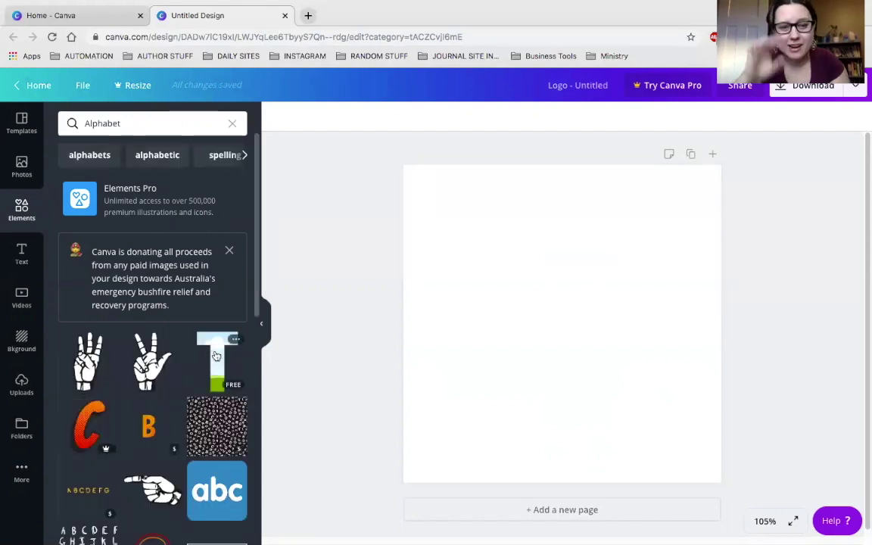
Try the sky-filled T element on the page, then delete it
{"action": "left_click_drag", "start_coordinate": [216, 356], "coordinate": [502, 235]}
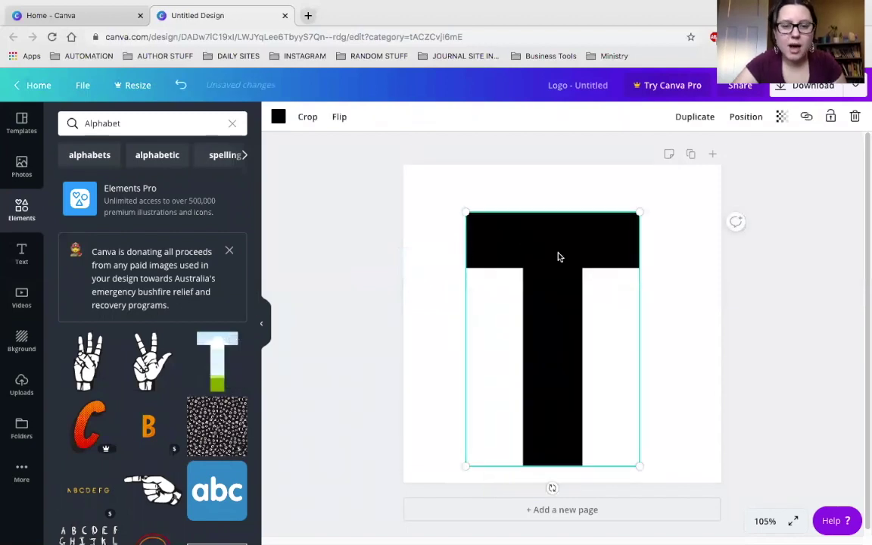
{"action": "key", "text": "Delete"}
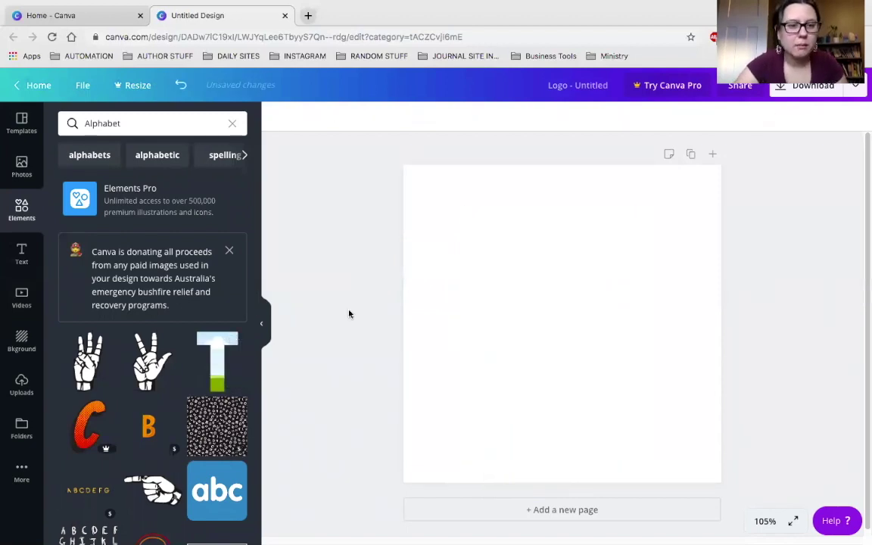
{"action": "scroll", "coordinate": [253, 333], "scroll_direction": "down", "scroll_amount": 3}
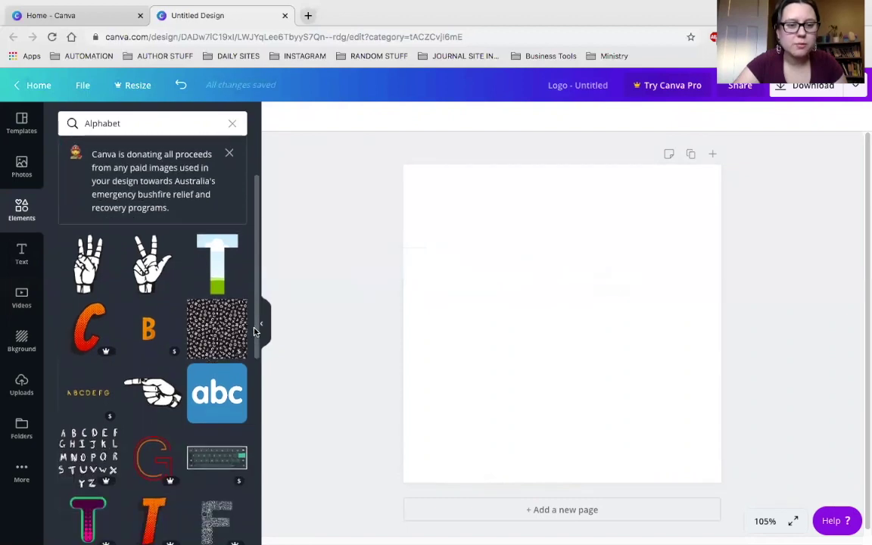
{"action": "scroll", "coordinate": [253, 340], "scroll_direction": "up", "scroll_amount": 3}
Search elements for 'letter A' and add the sky-and-hills letter A frame to the page
{"action": "left_click", "coordinate": [144, 124]}
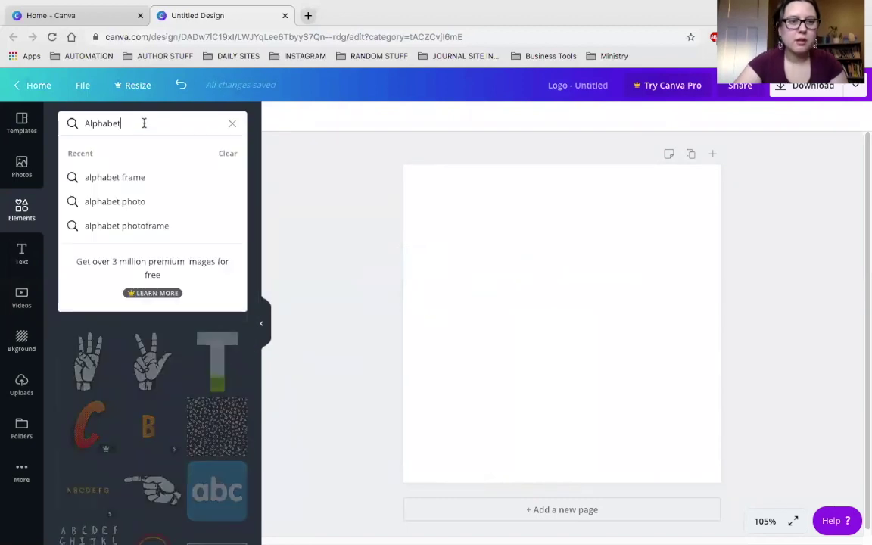
{"action": "key", "text": "Return"}
{"action": "key", "text": "BackSpace"}
{"action": "key", "text": "BackSpace"}
{"action": "key", "text": "BackSpace"}
{"action": "key", "text": "BackSpace"}
{"action": "key", "text": "BackSpace"}
{"action": "key", "text": "BackSpace"}
{"action": "key", "text": "BackSpace"}
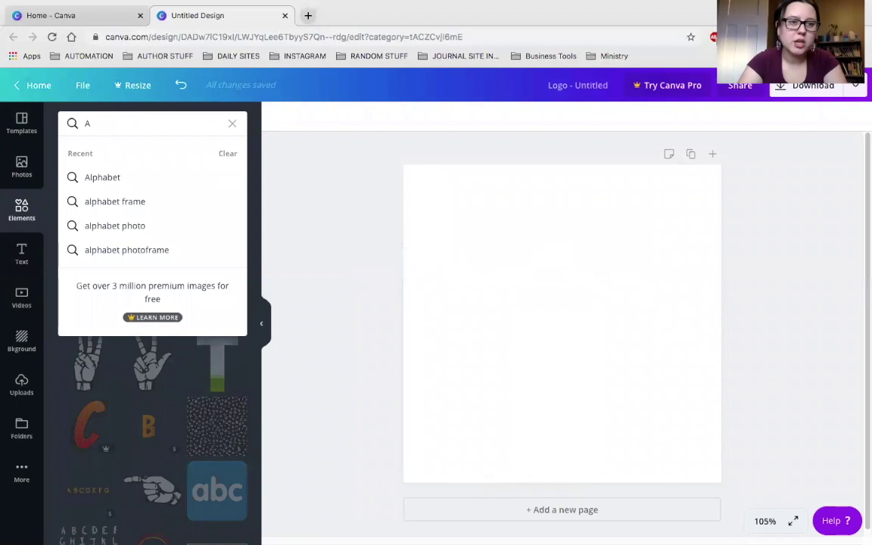
{"action": "type", "text": "letter A"}
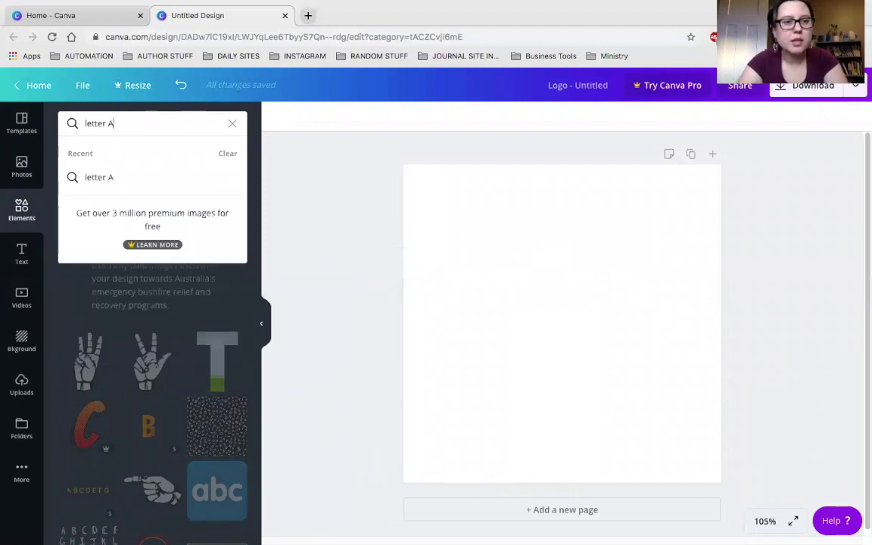
{"action": "key", "text": "Return"}
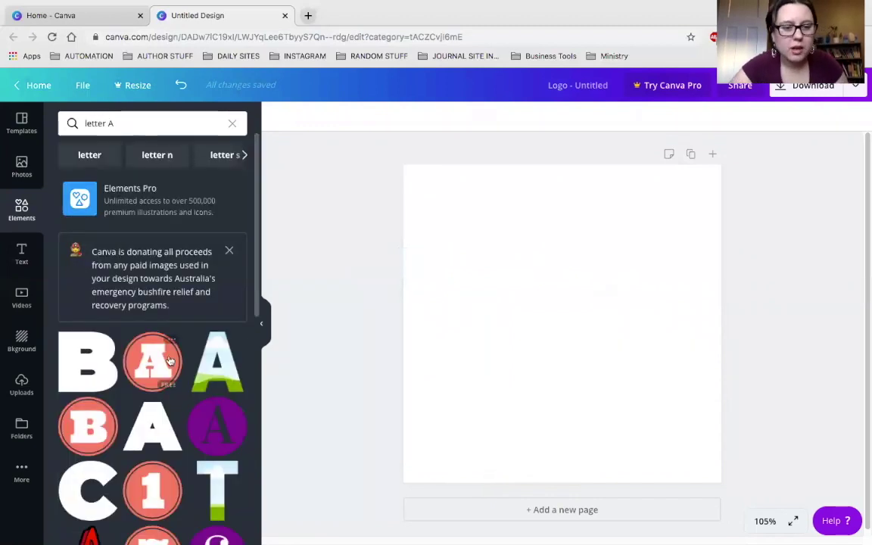
{"action": "left_click", "coordinate": [220, 363]}
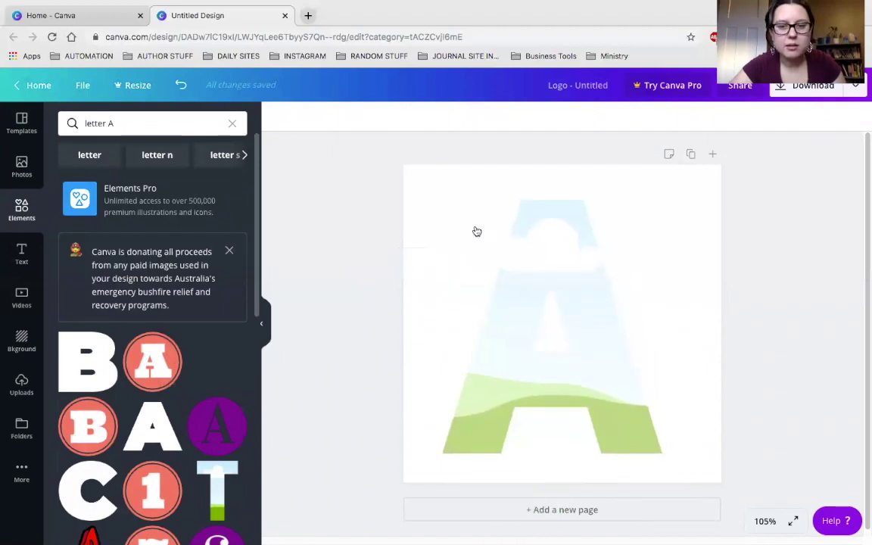
{"action": "left_click", "coordinate": [383, 287]}
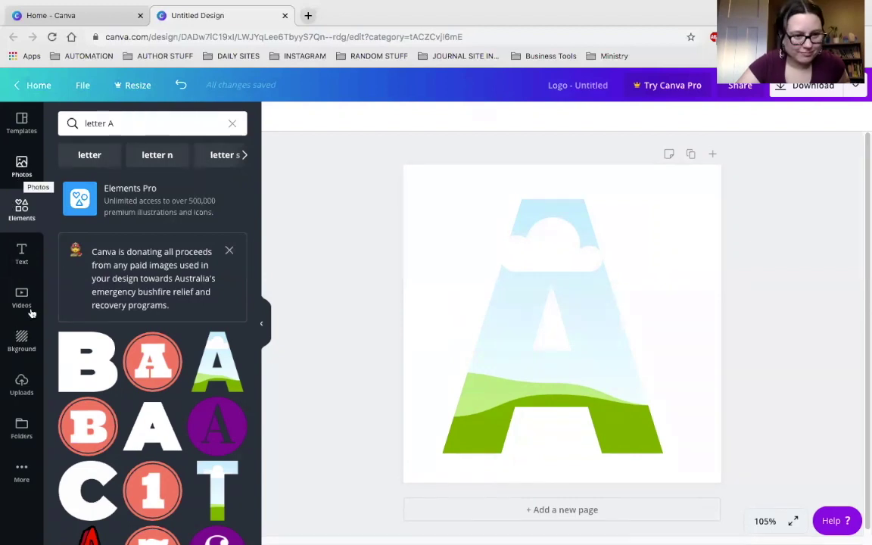
Browse 'gold foil' stock photos, then show the More apps panel with Pixabay and Pexels
{"action": "left_click", "coordinate": [23, 166]}
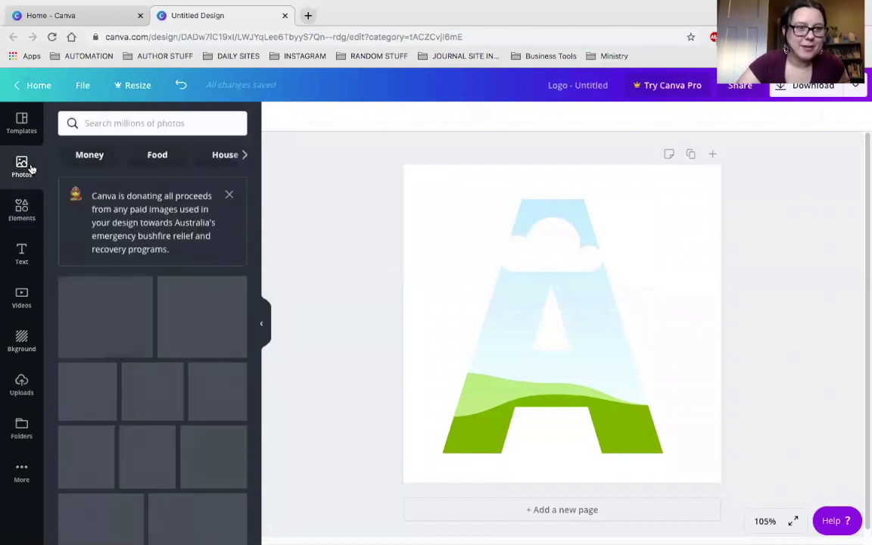
{"action": "left_click", "coordinate": [107, 122]}
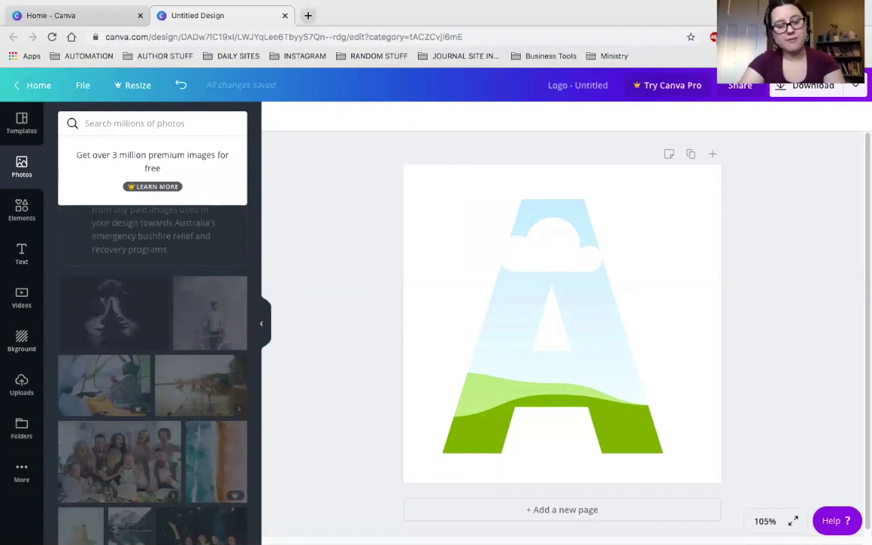
{"action": "type", "text": "gold foil"}
{"action": "key", "text": "Return"}
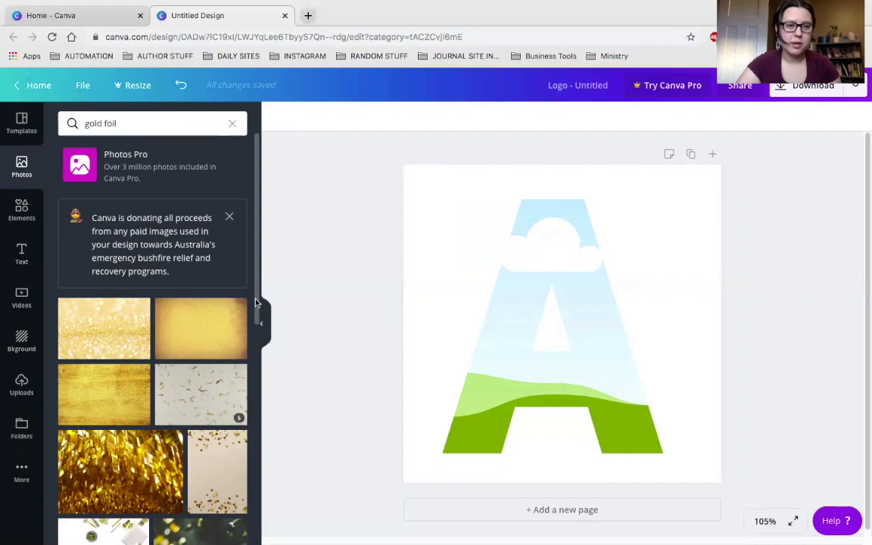
{"action": "left_click_drag", "start_coordinate": [256, 303], "coordinate": [270, 141]}
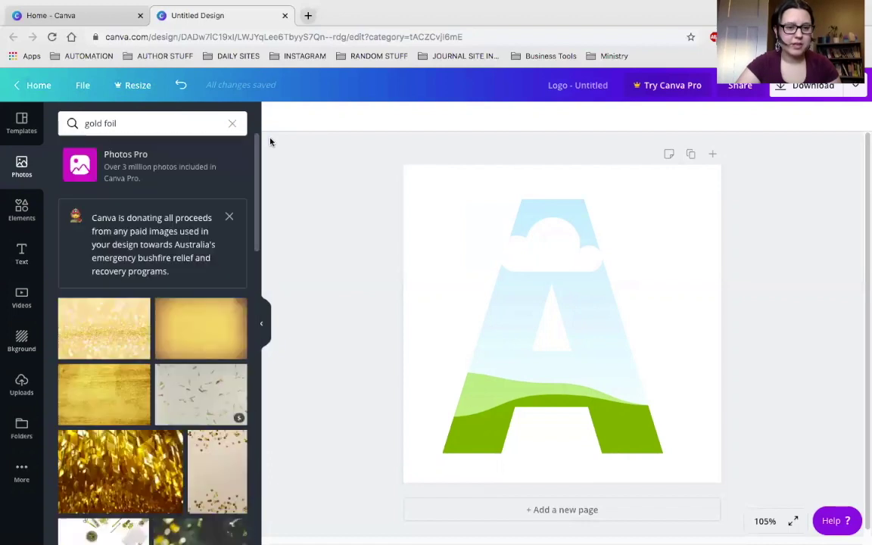
{"action": "left_click", "coordinate": [21, 470]}
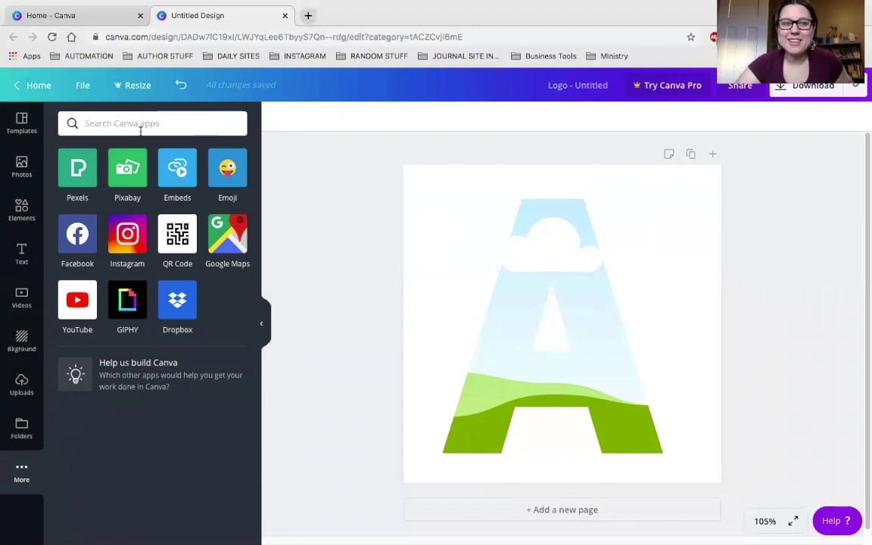
Search Pixabay for 'gold foil' and drop the gold glitter photo into the letter A frame
{"action": "left_click", "coordinate": [129, 168]}
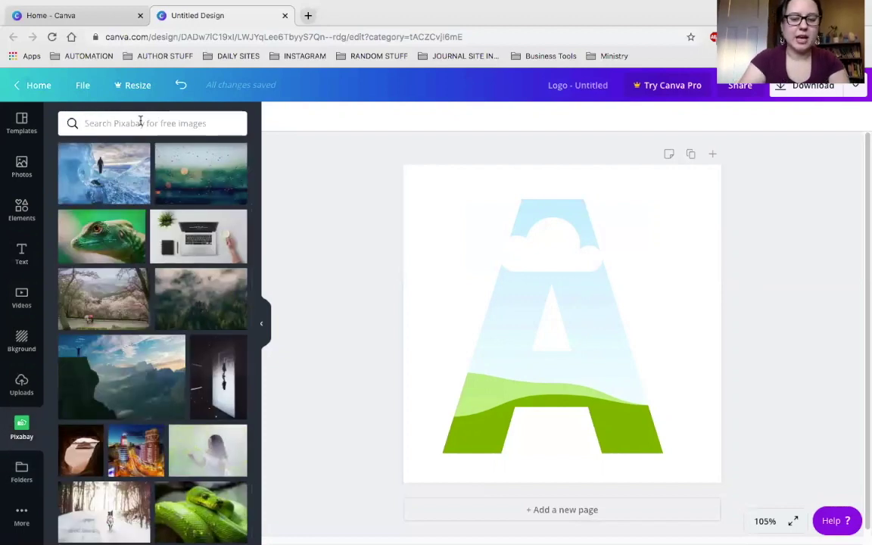
{"action": "type", "text": "gold foil"}
{"action": "key", "text": "Return"}
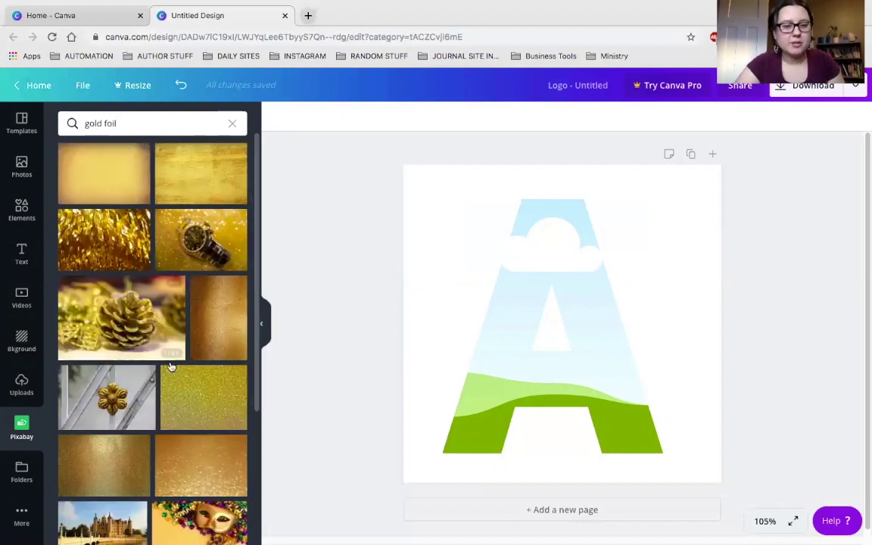
{"action": "scroll", "coordinate": [254, 293], "scroll_direction": "down", "scroll_amount": 3}
{"action": "scroll", "coordinate": [249, 447], "scroll_direction": "up", "scroll_amount": 2}
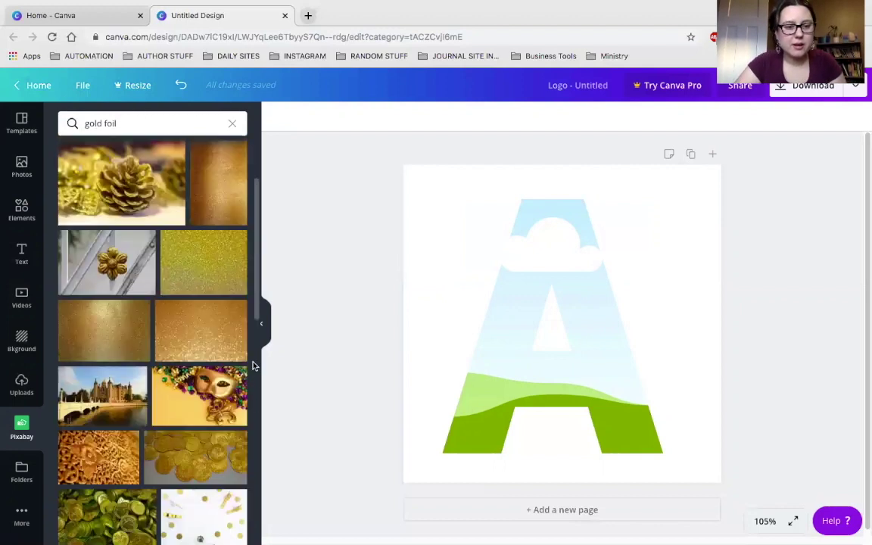
{"action": "scroll", "coordinate": [257, 333], "scroll_direction": "up", "scroll_amount": 2}
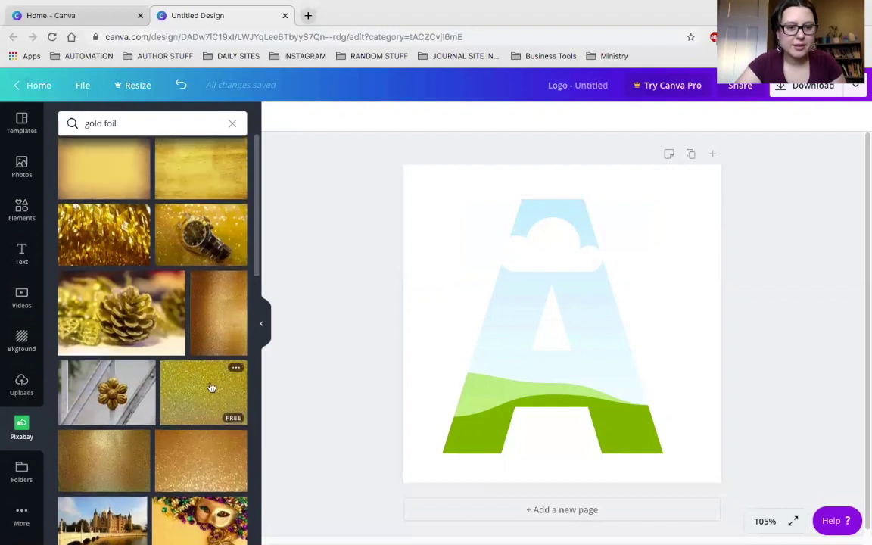
{"action": "left_click_drag", "start_coordinate": [210, 389], "coordinate": [492, 306]}
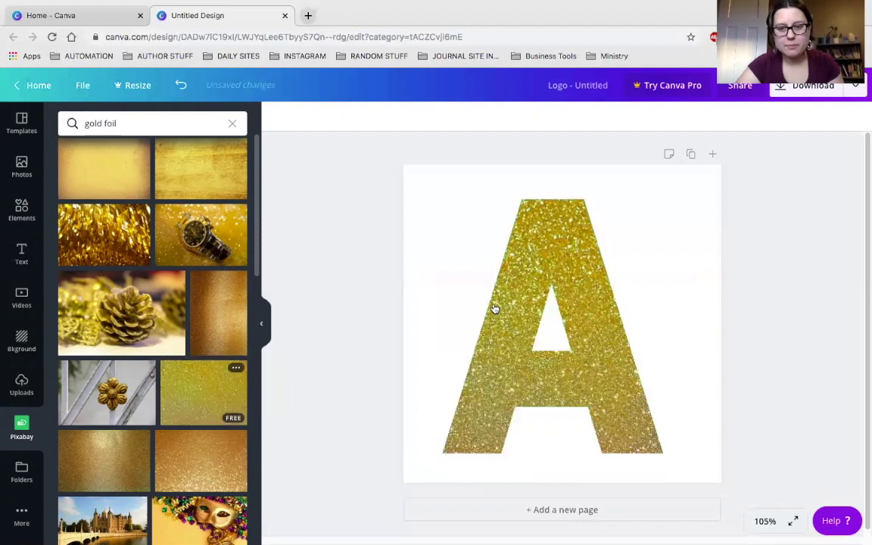
{"action": "left_click", "coordinate": [675, 282]}
{"action": "left_click", "coordinate": [742, 290]}
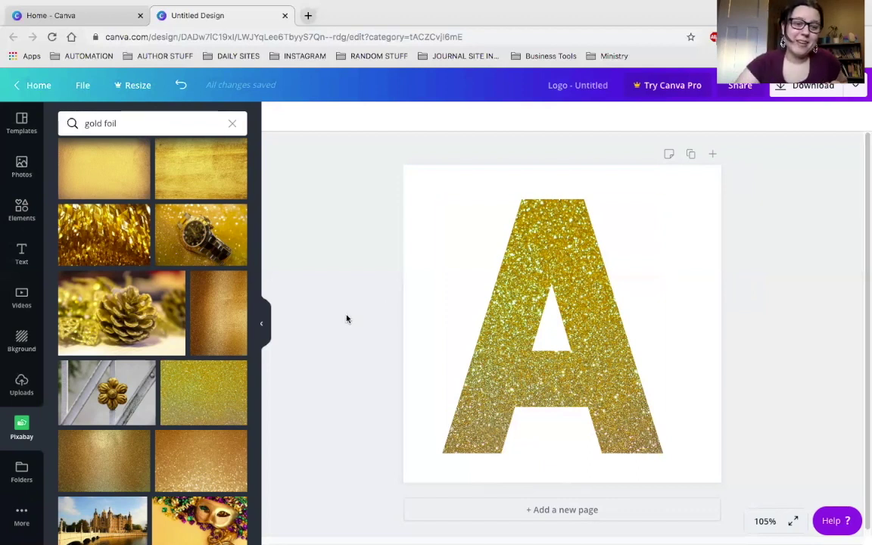
Add the Gold Paper Background glitter photo to Likes and open the Likes folder
{"action": "mouse_move", "coordinate": [237, 374]}
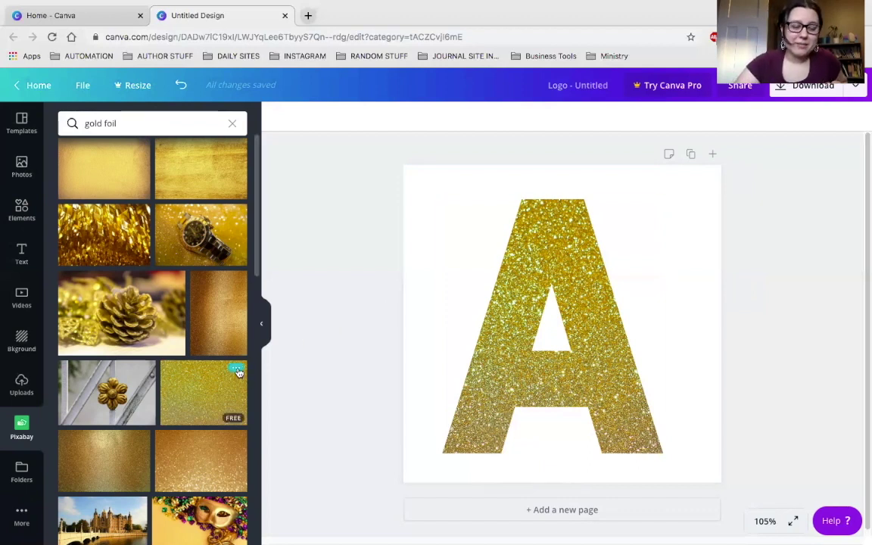
{"action": "left_click", "coordinate": [238, 371]}
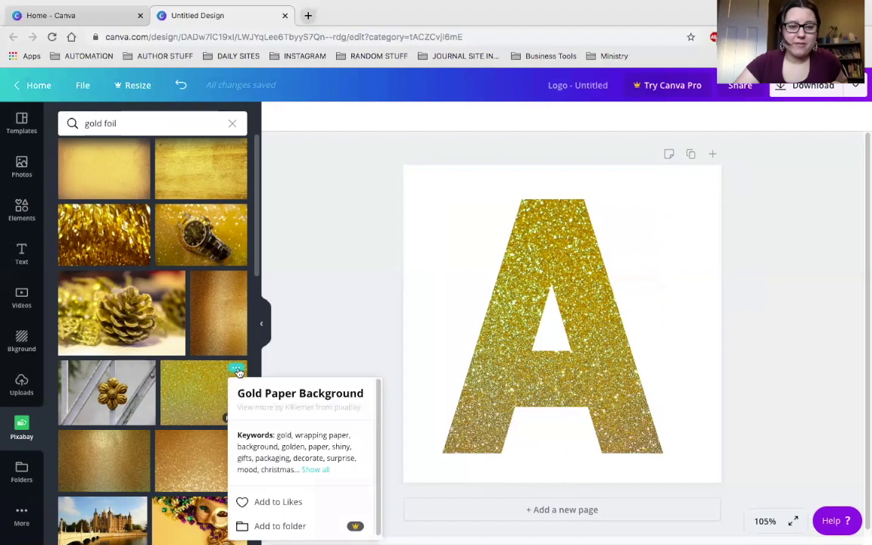
{"action": "left_click", "coordinate": [286, 503]}
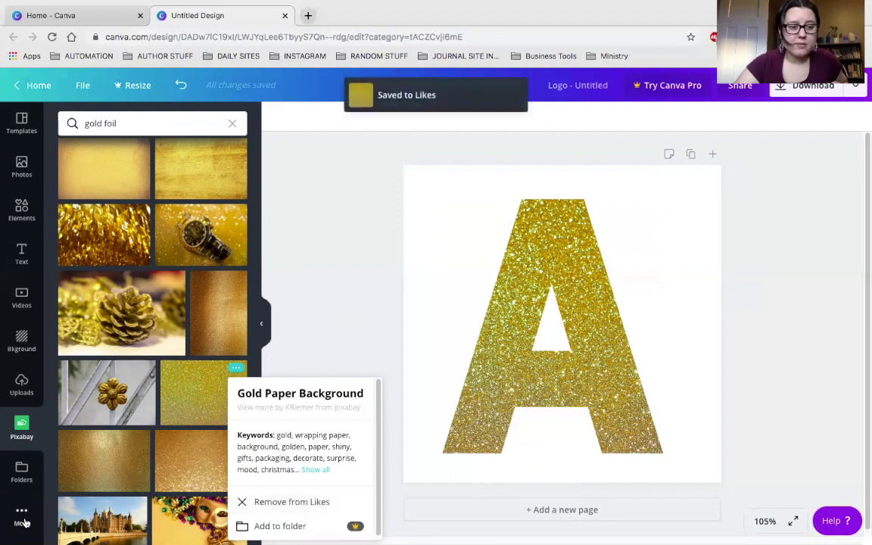
{"action": "left_click", "coordinate": [24, 475]}
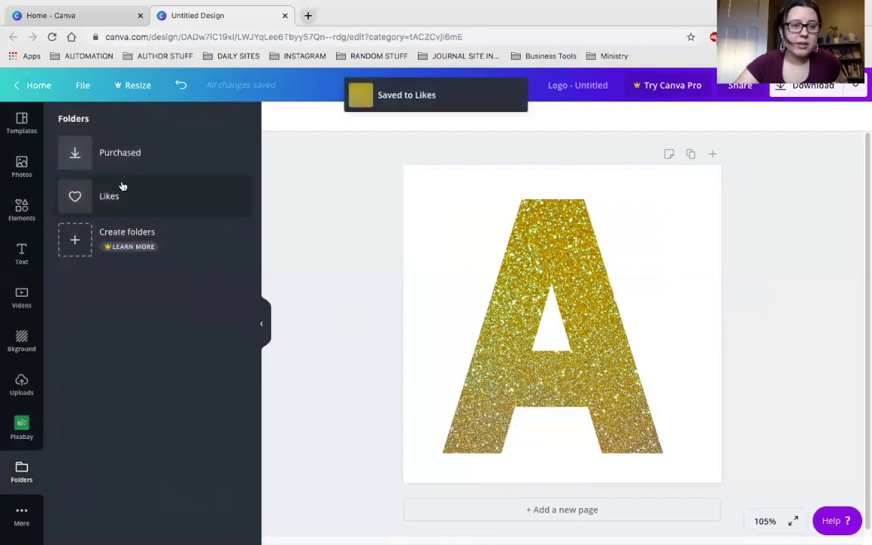
{"action": "left_click", "coordinate": [104, 198]}
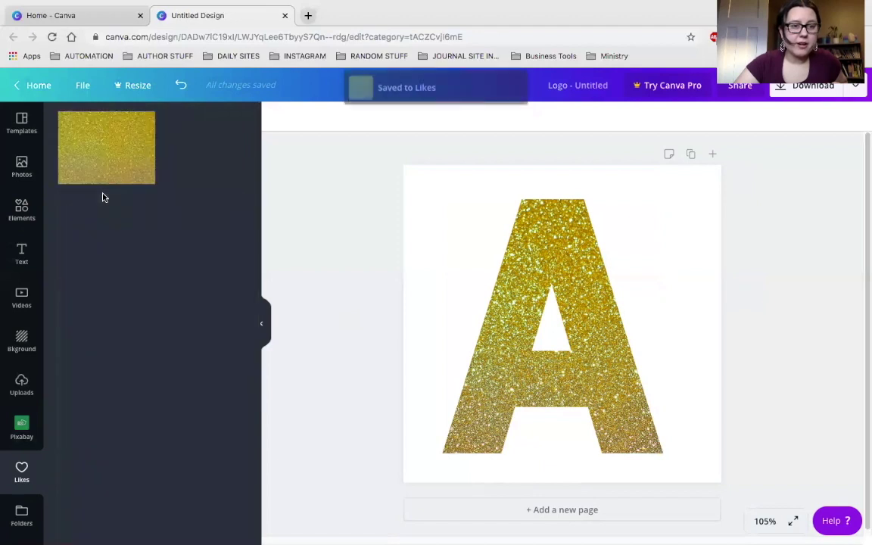
{"action": "mouse_move", "coordinate": [111, 167]}
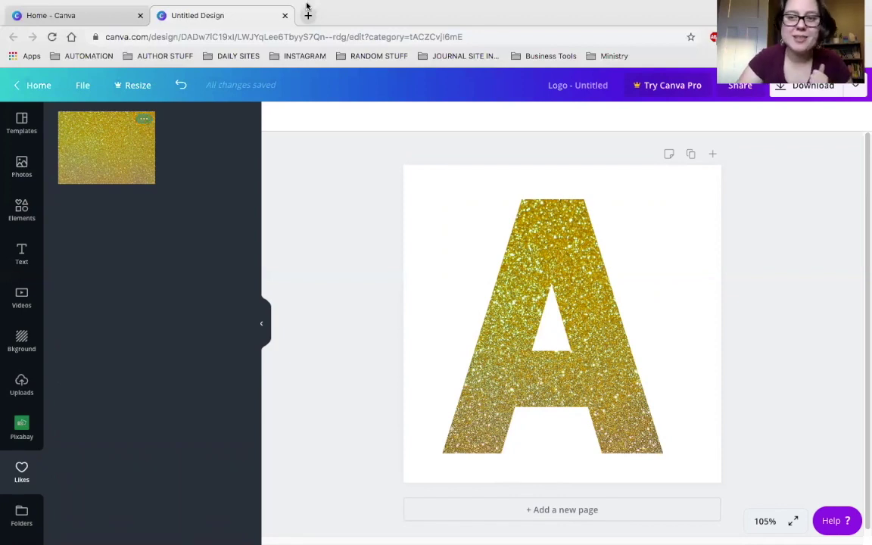
{"action": "mouse_move", "coordinate": [576, 6]}
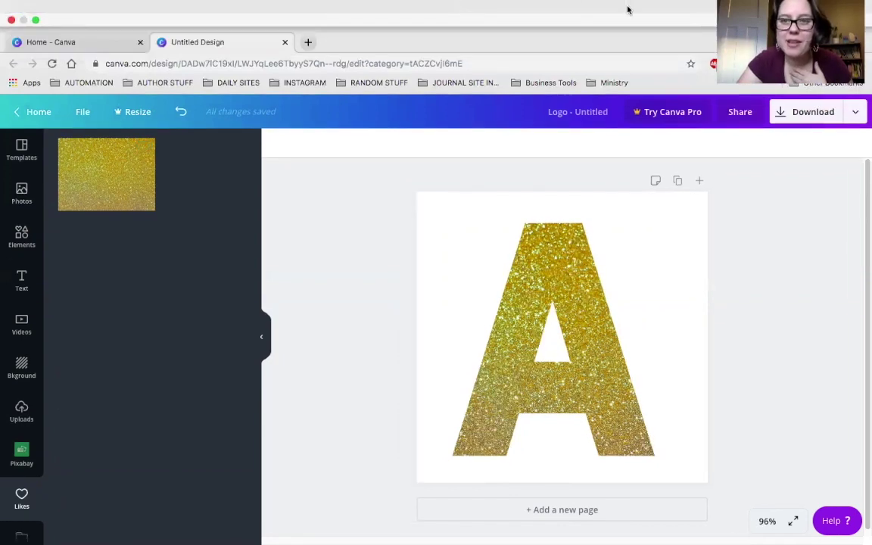